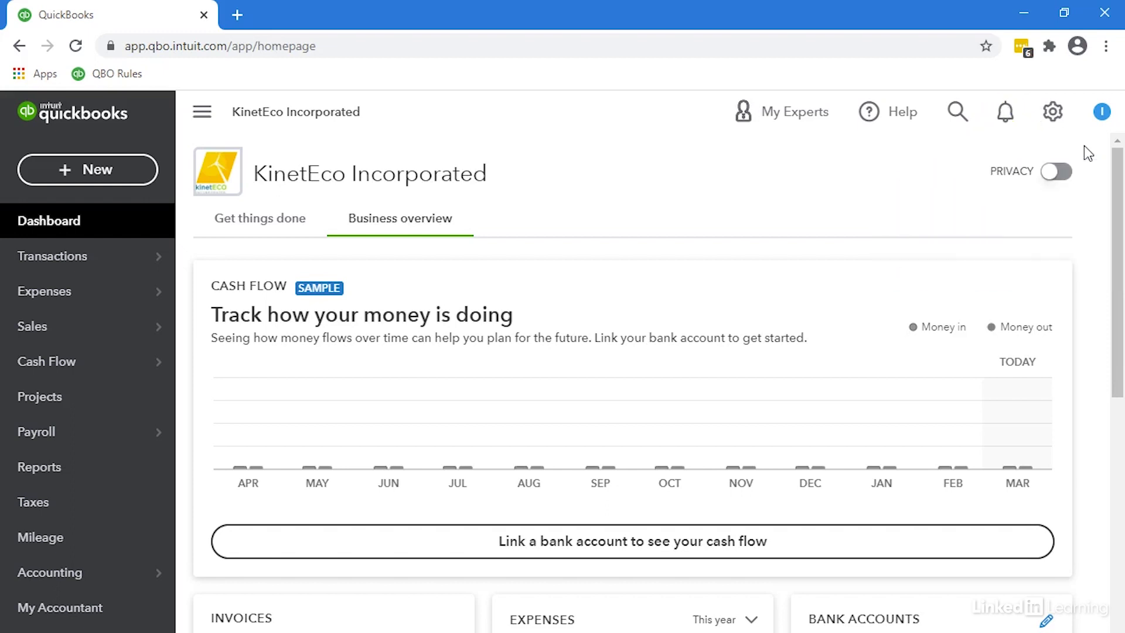
- Switch on 'Turn on price rules' under Sales > Products and services, save, and return to the dashboard
{"action": "left_click", "coordinate": [1052, 113]}
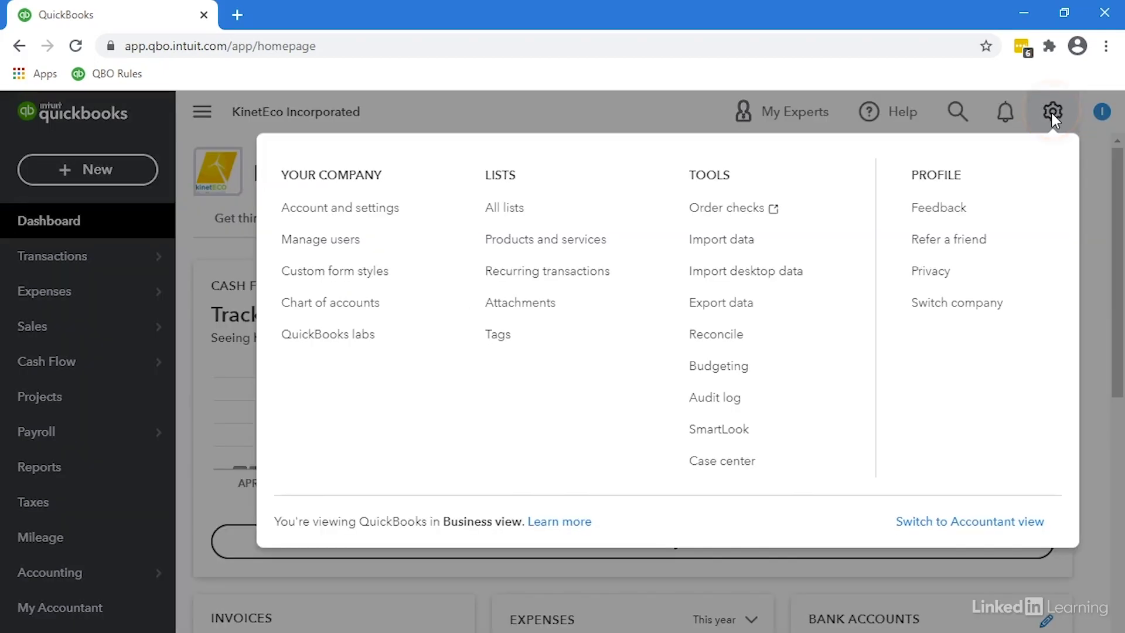
{"action": "left_click", "coordinate": [359, 207]}
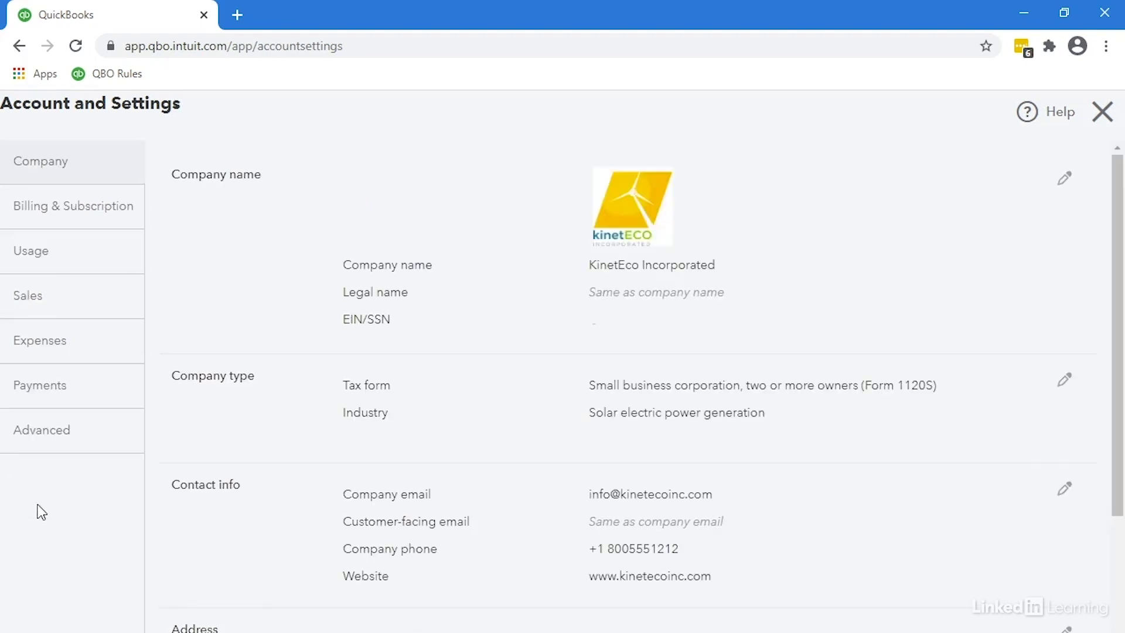
{"action": "left_click", "coordinate": [47, 300]}
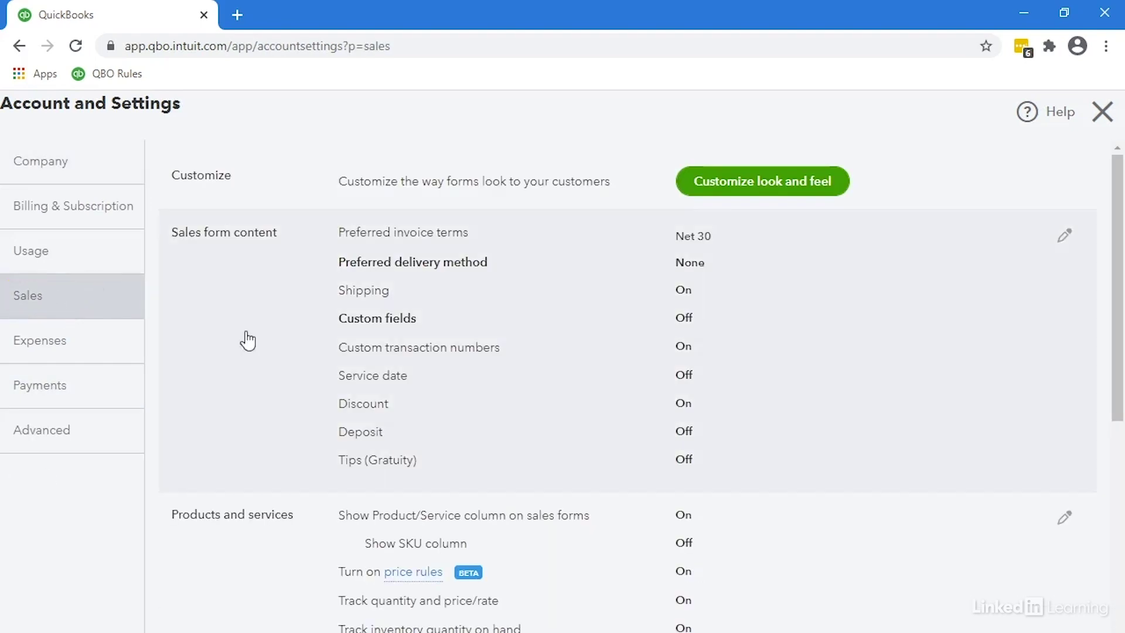
{"action": "scroll", "coordinate": [261, 580], "scroll_direction": "down", "scroll_amount": 2}
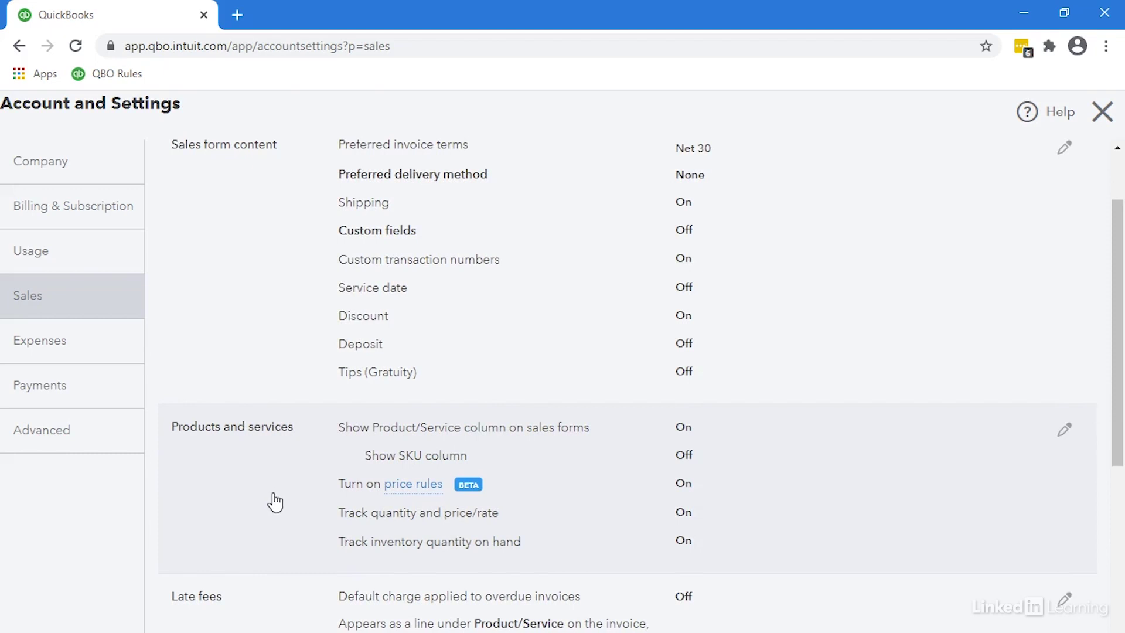
{"action": "left_click", "coordinate": [274, 502]}
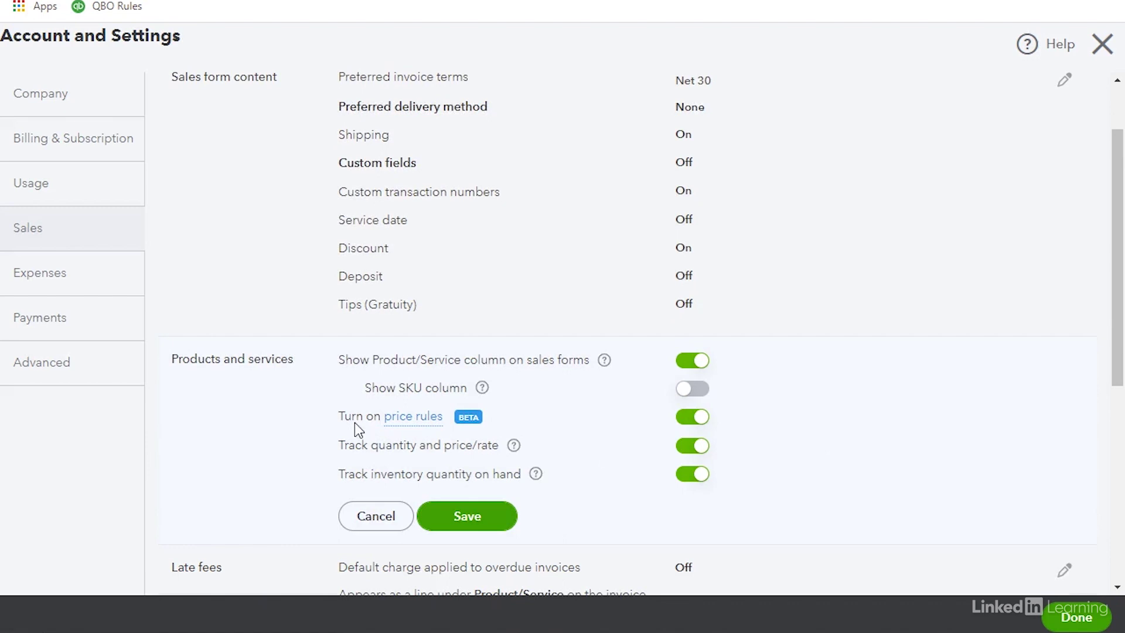
{"action": "left_click", "coordinate": [692, 417]}
{"action": "left_click", "coordinate": [699, 419]}
{"action": "left_click", "coordinate": [484, 517]}
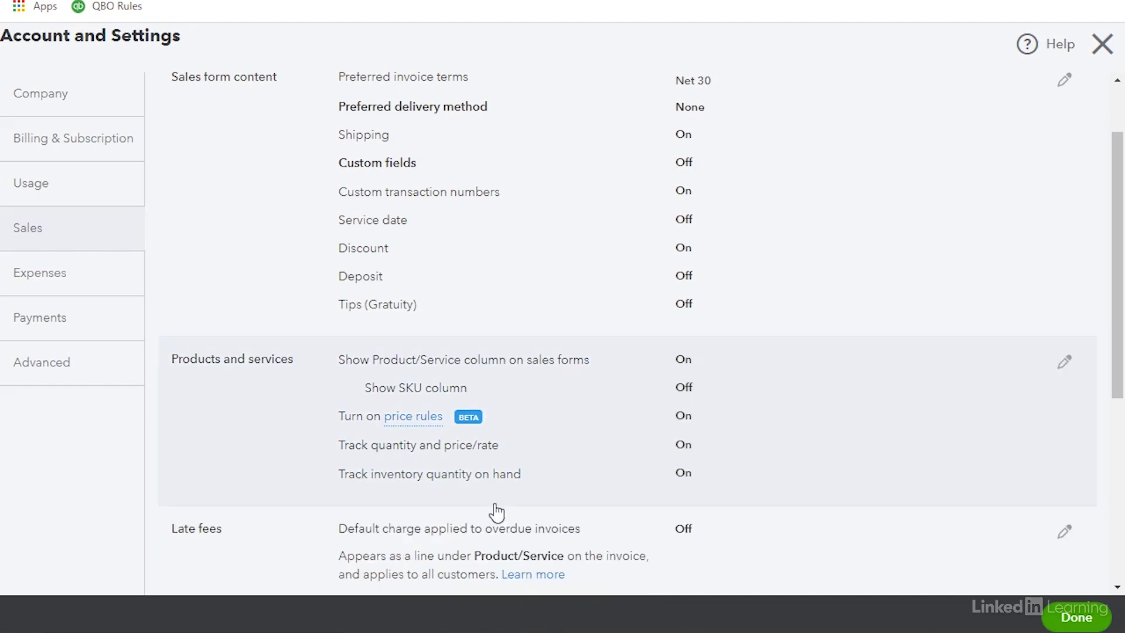
{"action": "left_click", "coordinate": [1077, 617]}
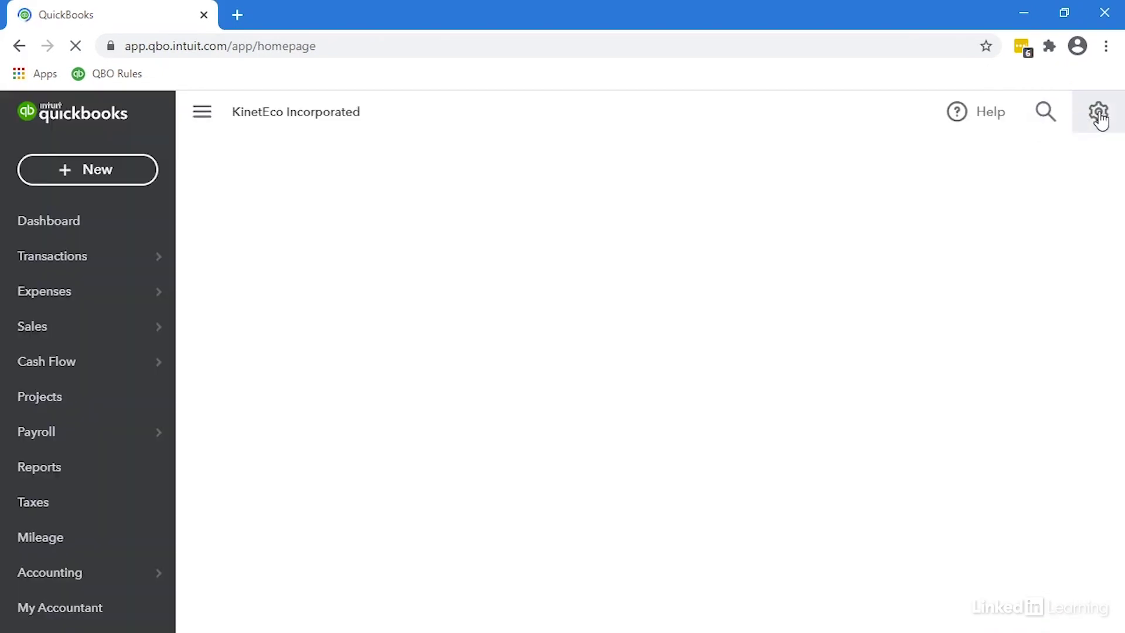
- Open the Price Rules list from All lists, showing the 'Monthly special 10% off' rule
{"action": "left_click", "coordinate": [1095, 114]}
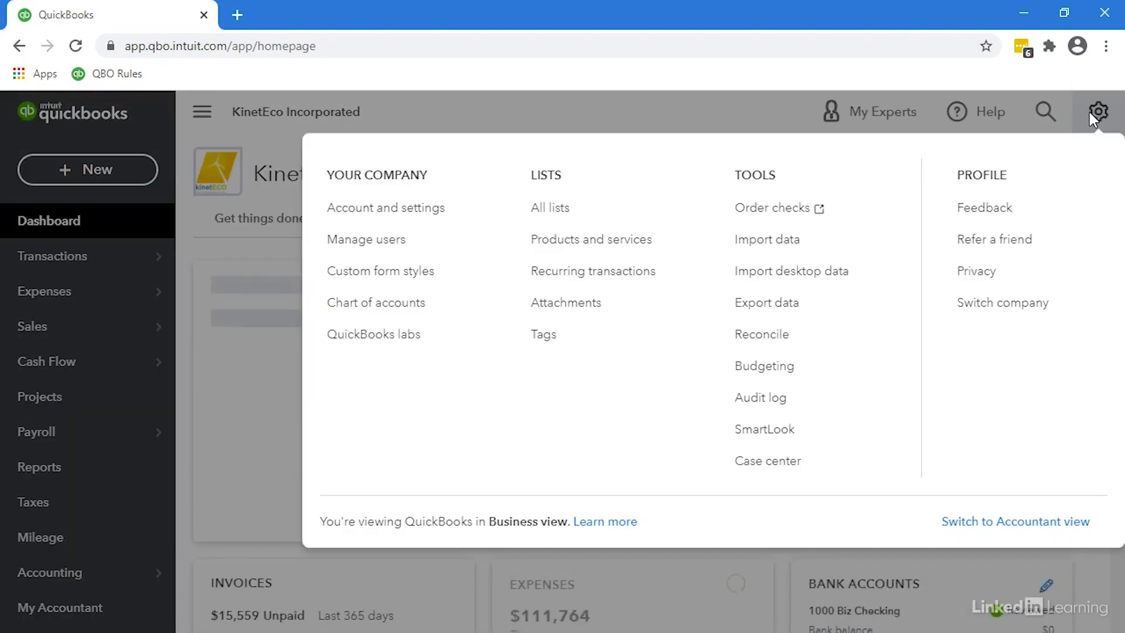
{"action": "left_click", "coordinate": [551, 211]}
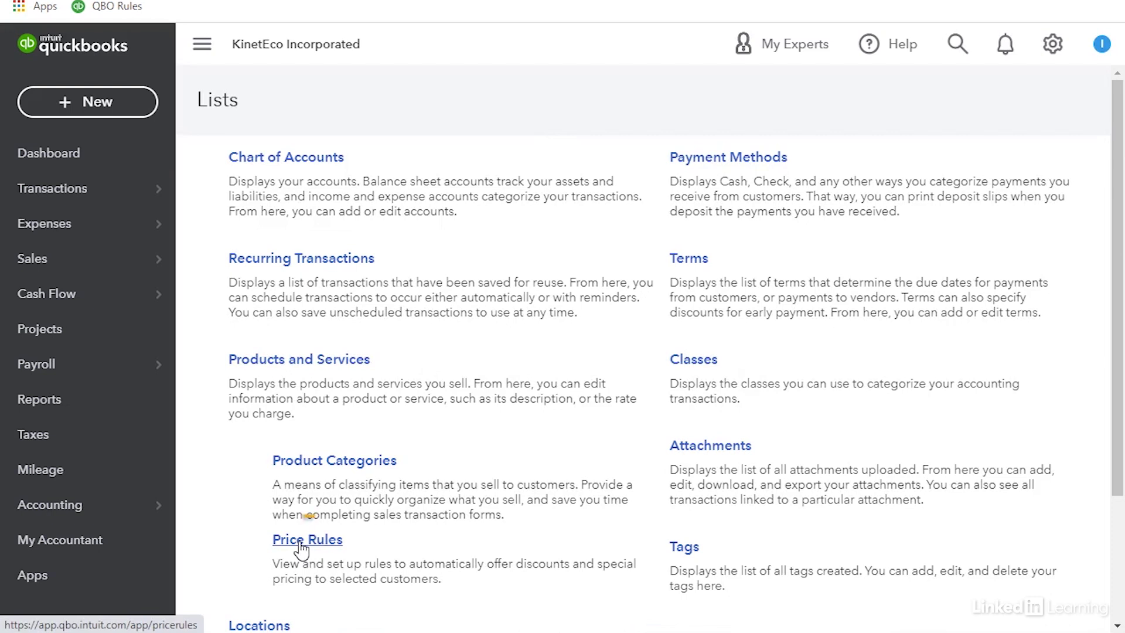
{"action": "left_click", "coordinate": [303, 542]}
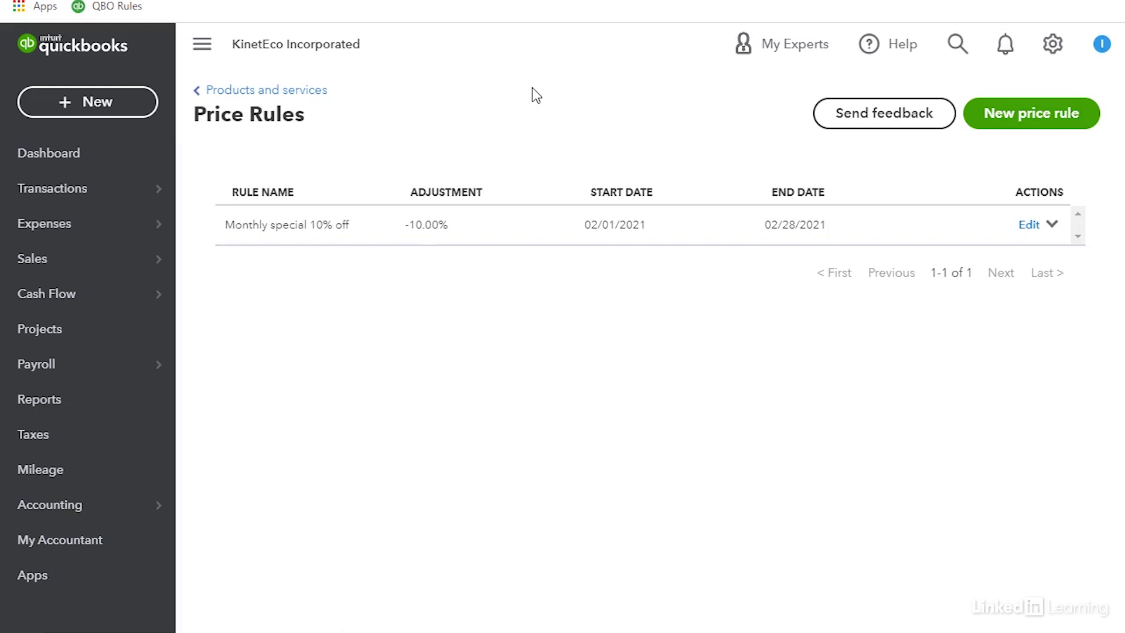
- Create a new price rule 'Loyalty 15%' for individually selected customers, with one customer row
{"action": "left_click", "coordinate": [1056, 125]}
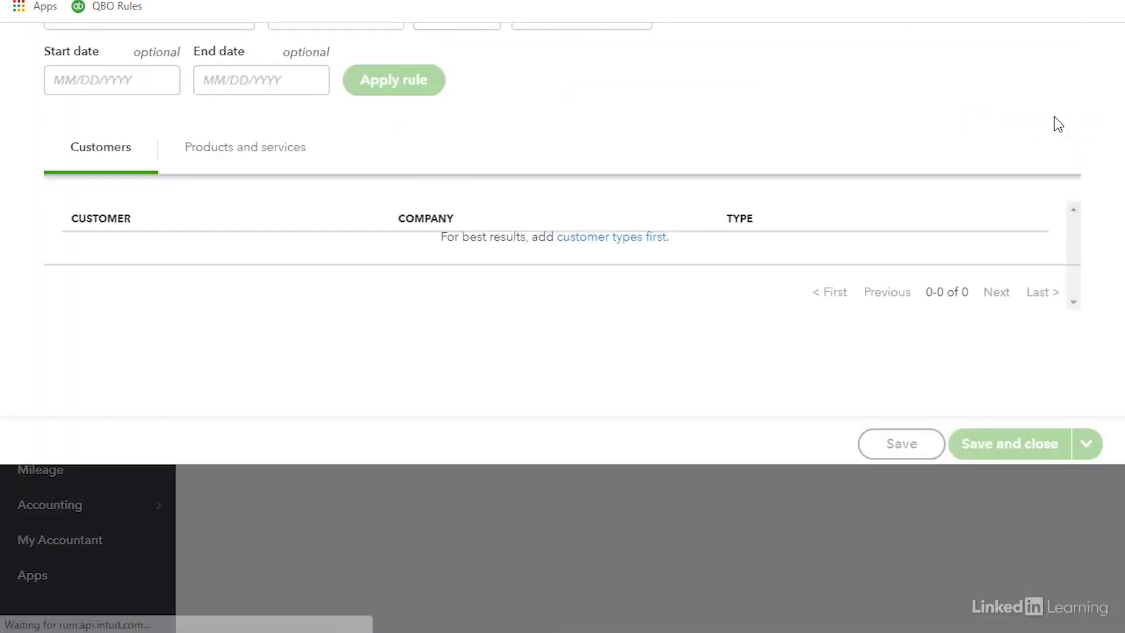
{"action": "left_click", "coordinate": [71, 119]}
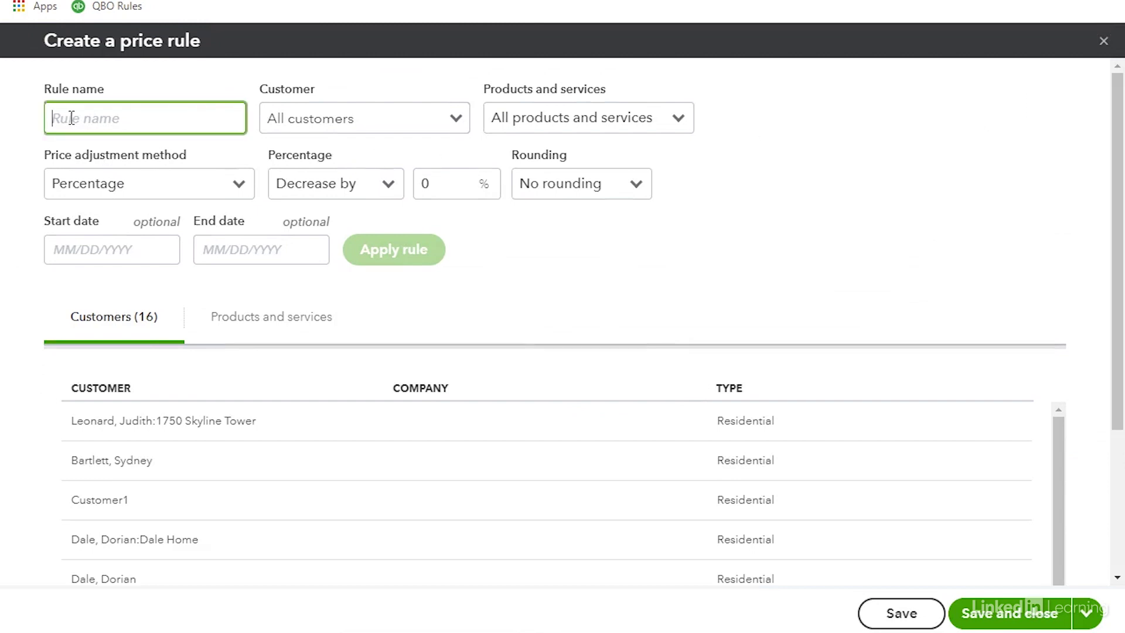
{"action": "type", "text": "L"}
{"action": "type", "text": "oyalty 15%"}
{"action": "left_click", "coordinate": [456, 120]}
{"action": "left_click", "coordinate": [456, 122]}
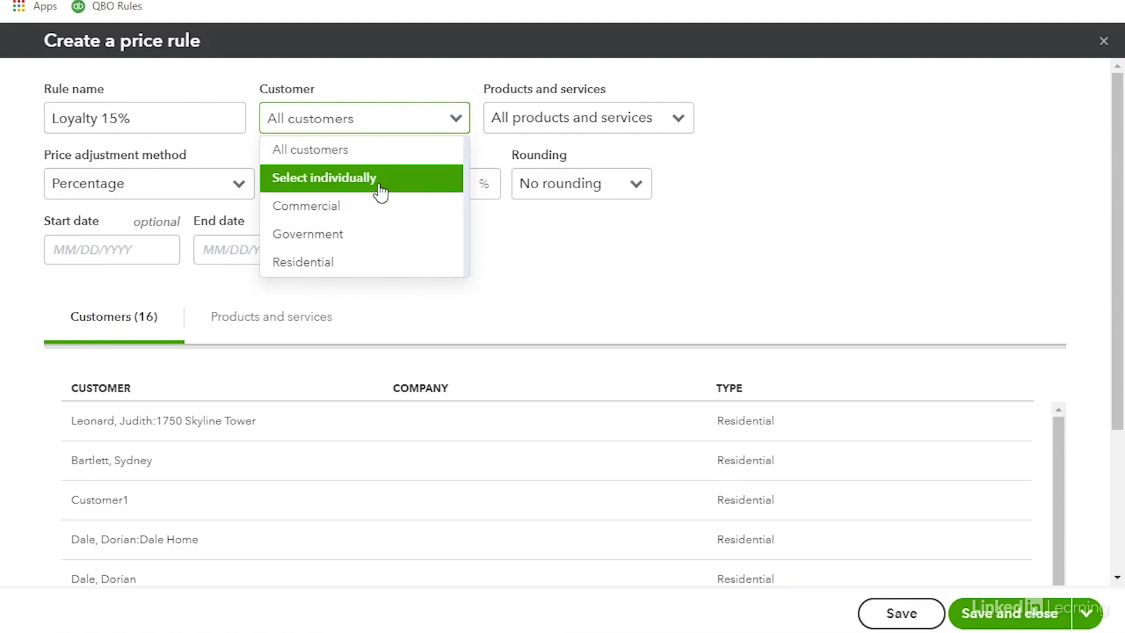
{"action": "left_click", "coordinate": [381, 191]}
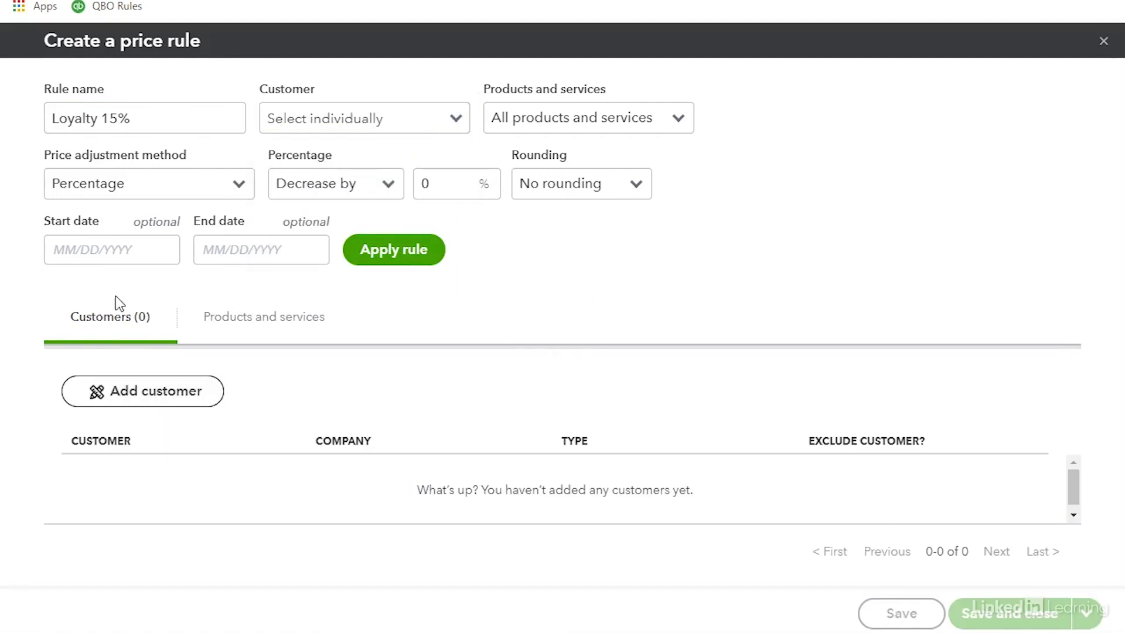
{"action": "left_click", "coordinate": [157, 396]}
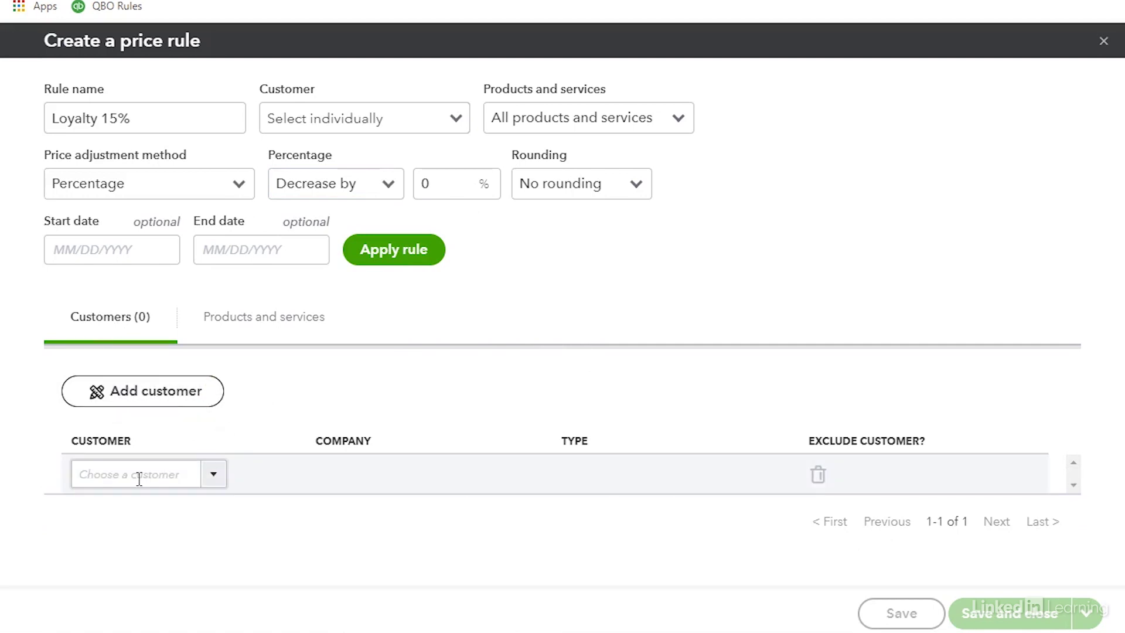
- Add the three customers matching 'Mir', 'Leo' and 'Gre' to the rule's customer list
{"action": "left_click", "coordinate": [141, 476]}
{"action": "type", "text": "Mi"}
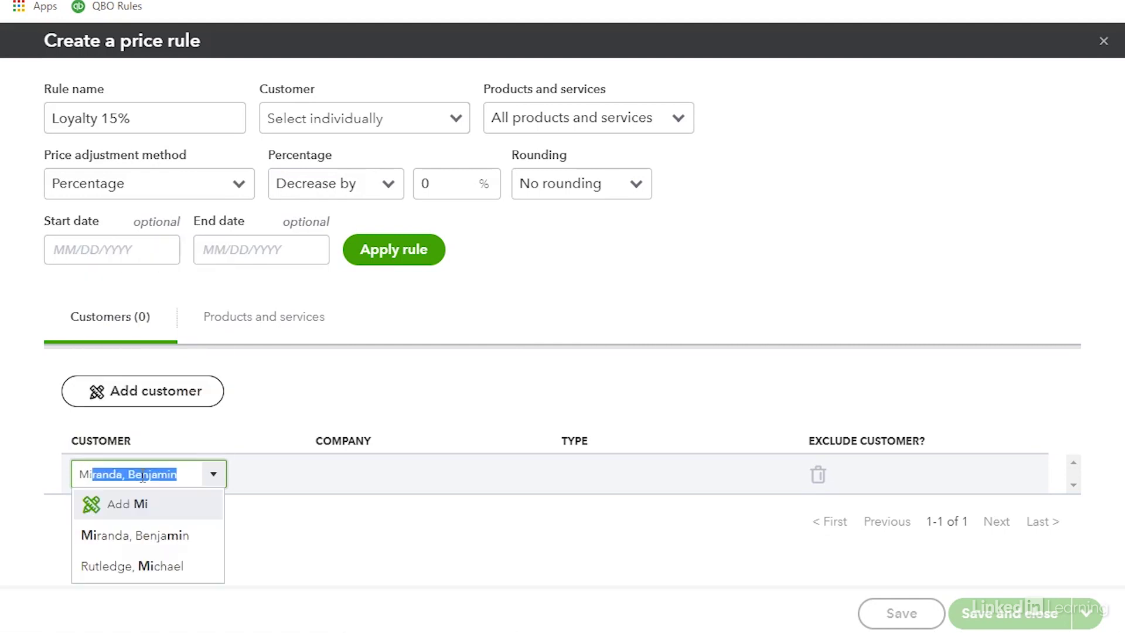
{"action": "type", "text": "r"}
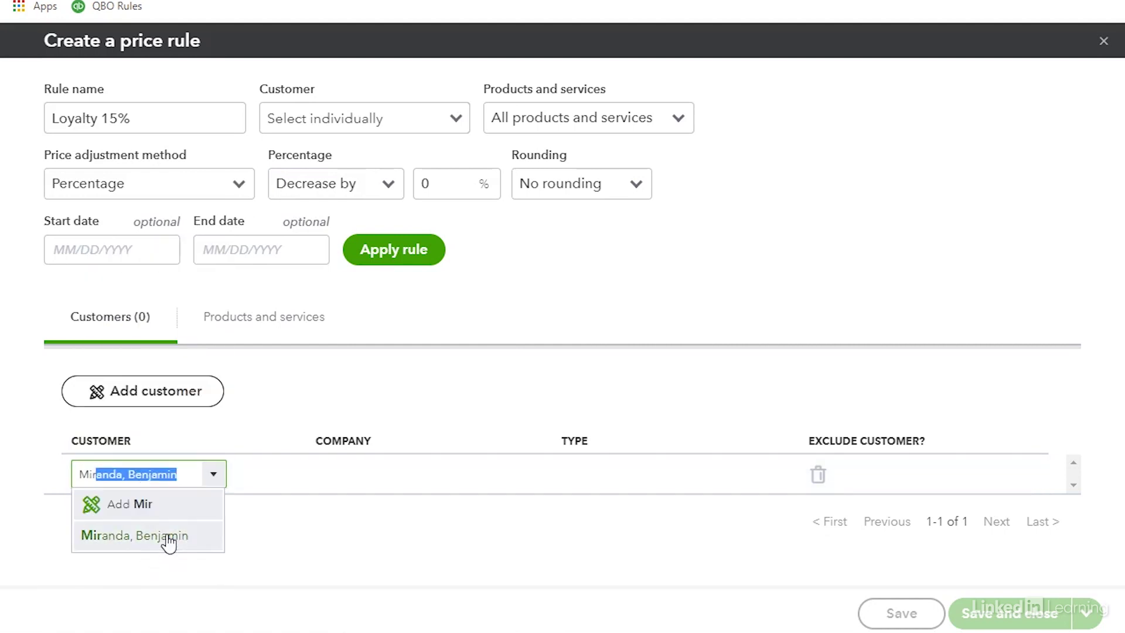
{"action": "left_click", "coordinate": [171, 540]}
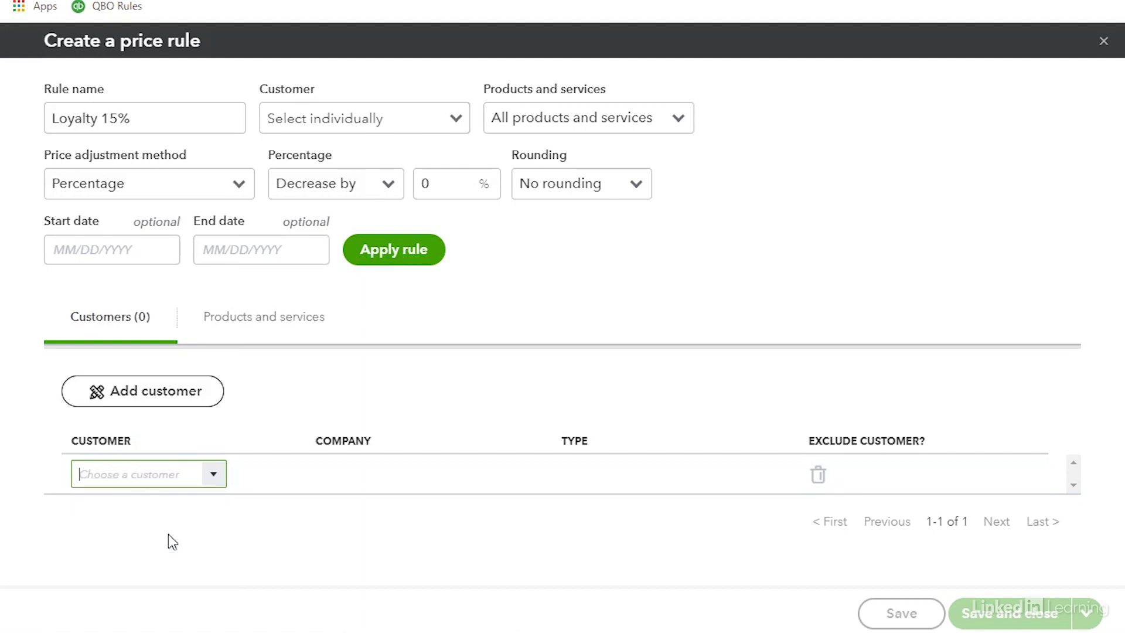
{"action": "left_click", "coordinate": [143, 393]}
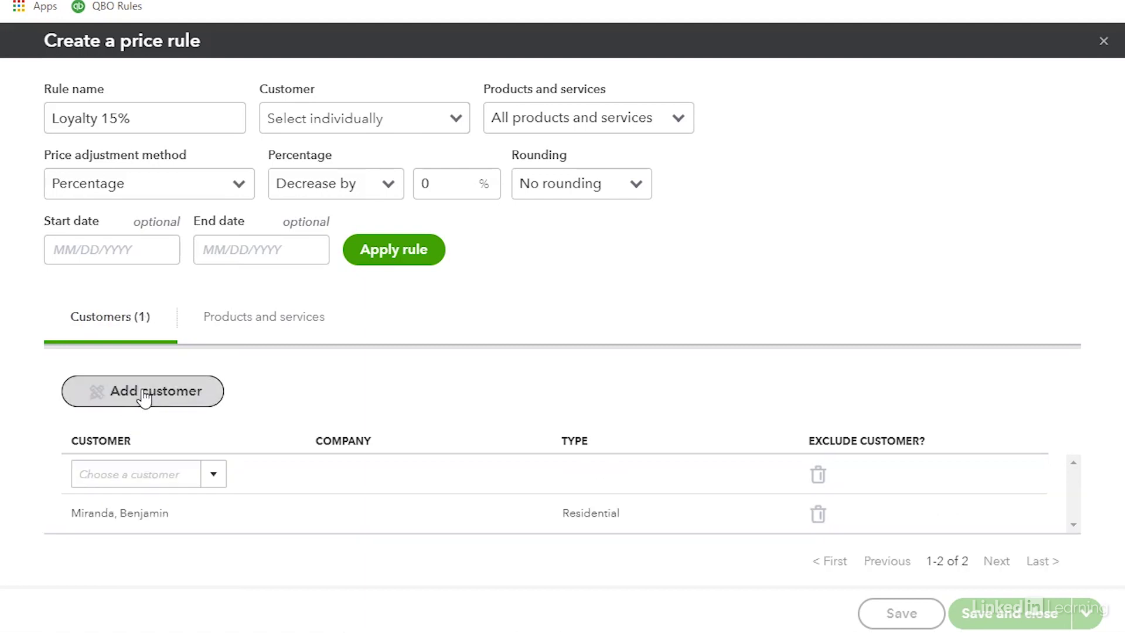
{"action": "left_click", "coordinate": [148, 480]}
{"action": "type", "text": "L"}
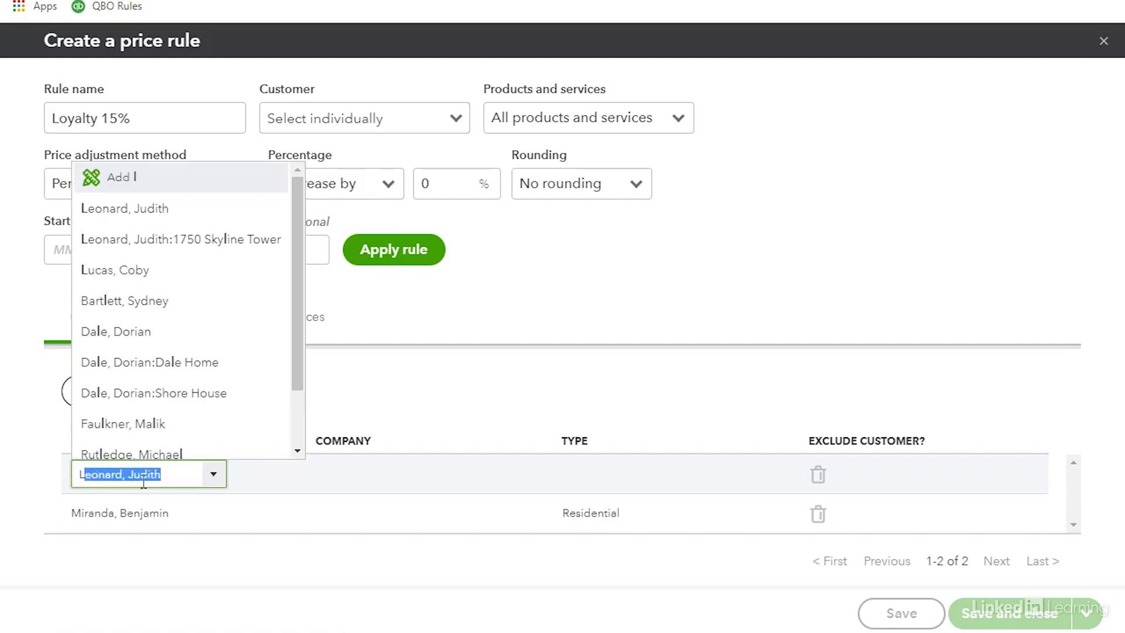
{"action": "type", "text": "eo"}
{"action": "left_click", "coordinate": [136, 536]}
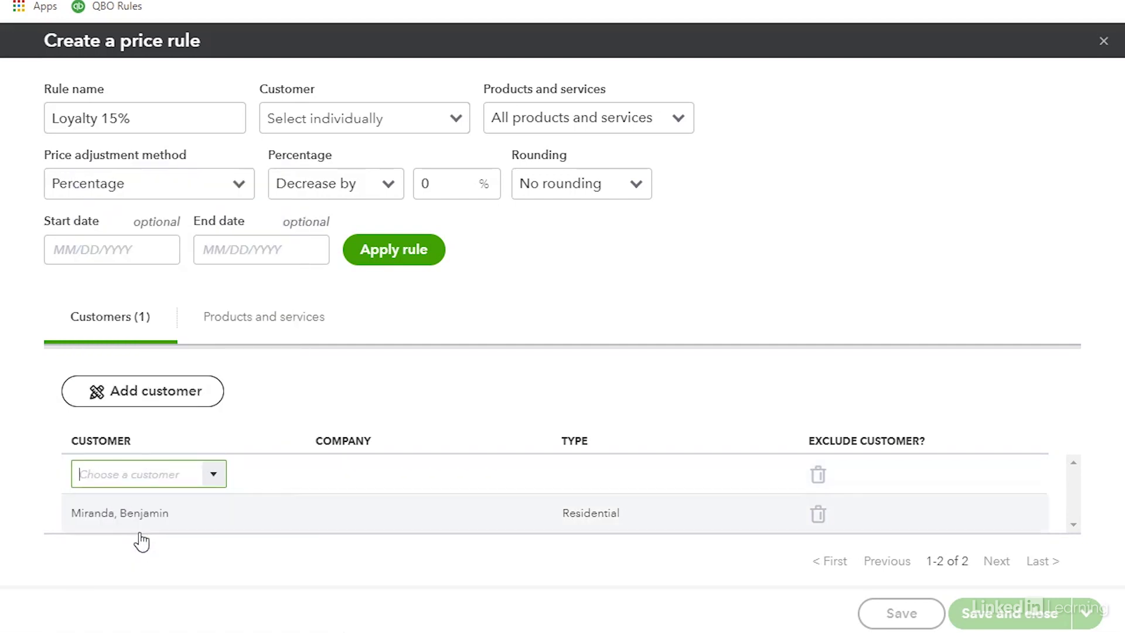
{"action": "left_click", "coordinate": [141, 399]}
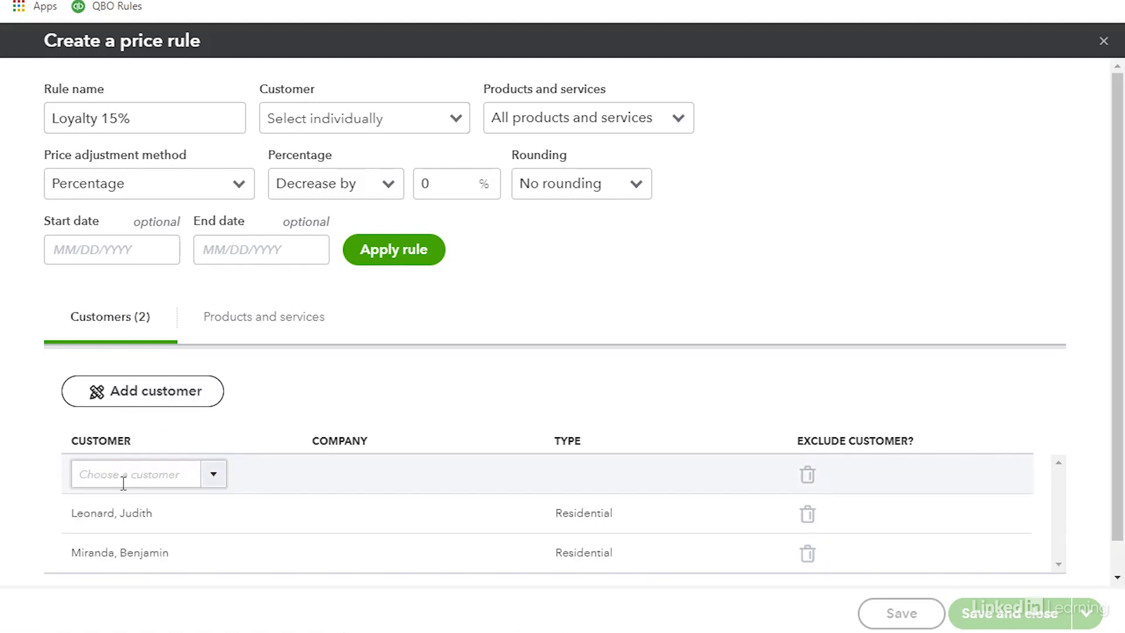
{"action": "left_click", "coordinate": [162, 479]}
{"action": "type", "text": "Gr"}
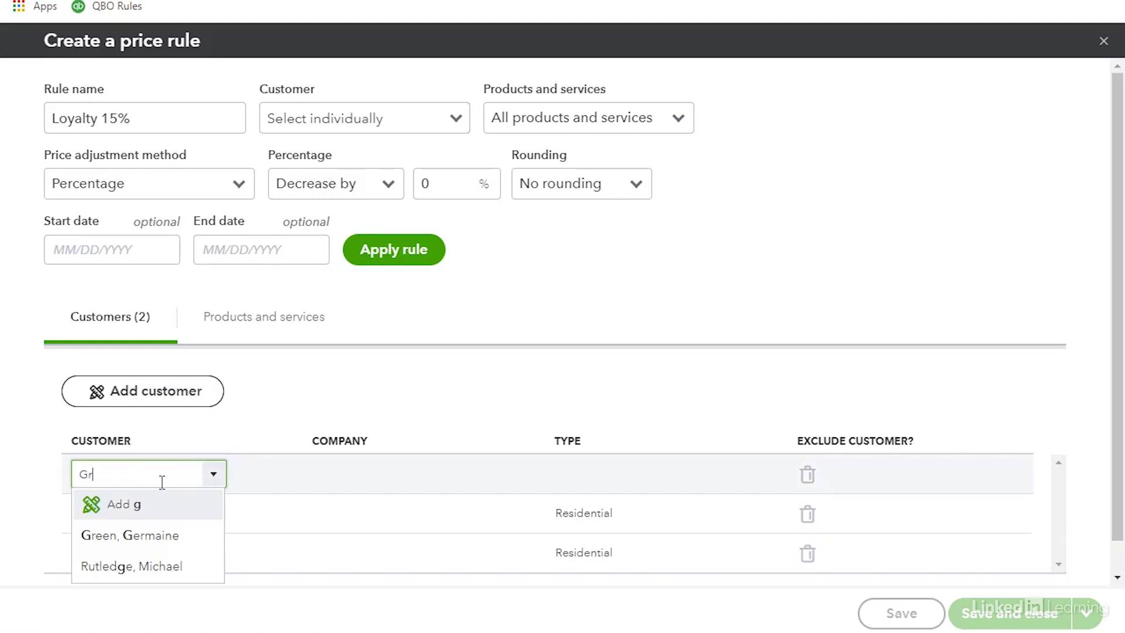
{"action": "type", "text": "een, Germaine"}
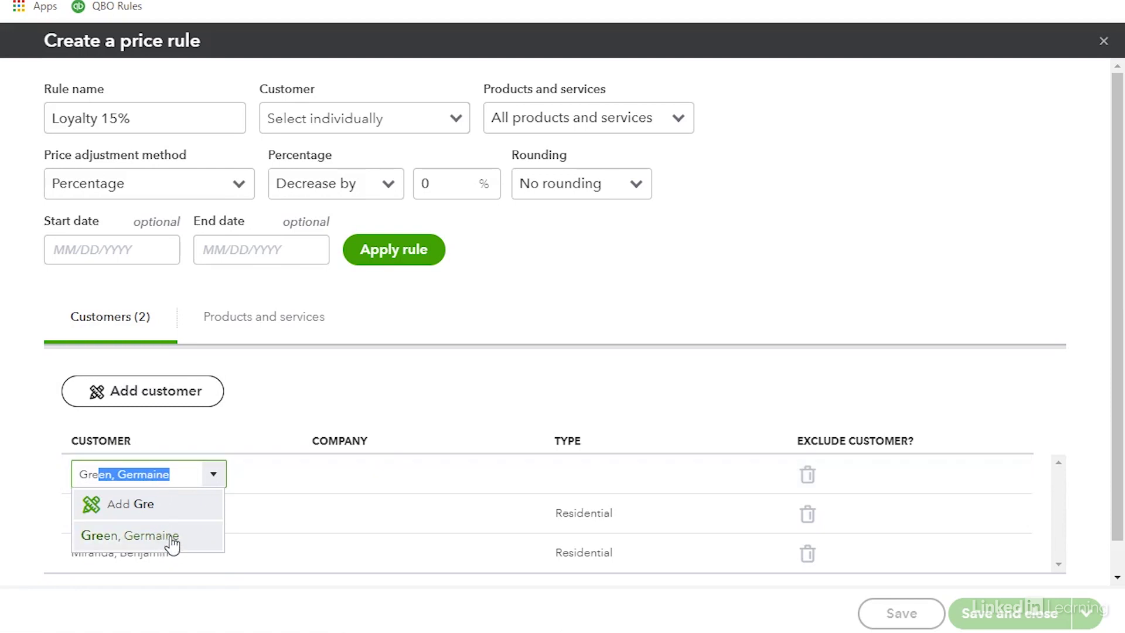
{"action": "left_click", "coordinate": [163, 536]}
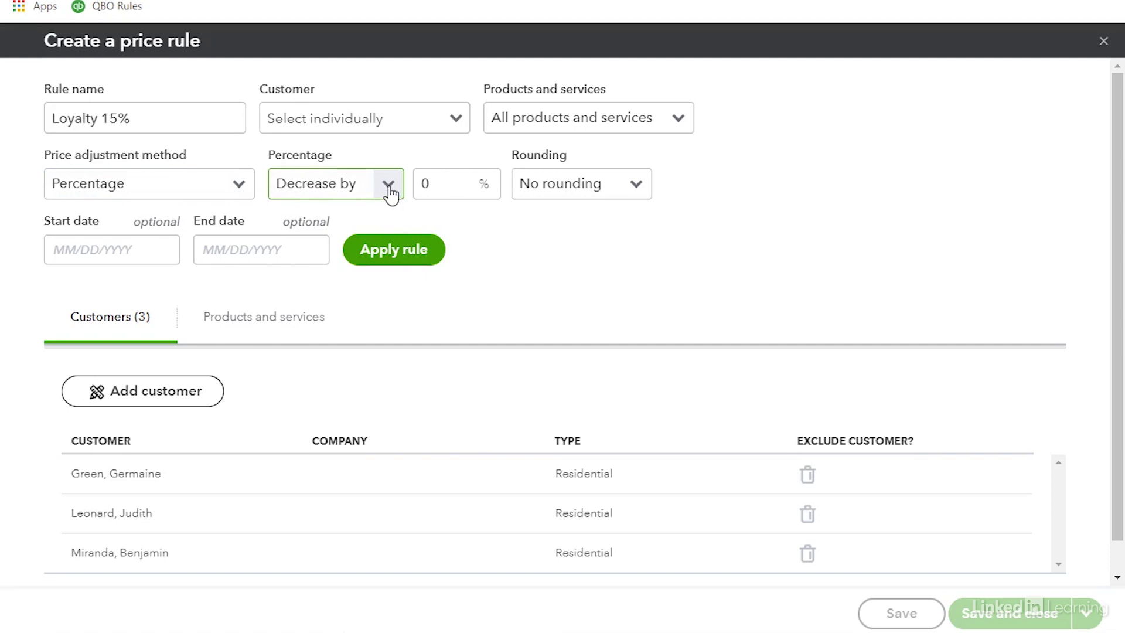
- Replace the 0 percentage with 15 and choose .98 as the rounding option
{"action": "left_click", "coordinate": [457, 176]}
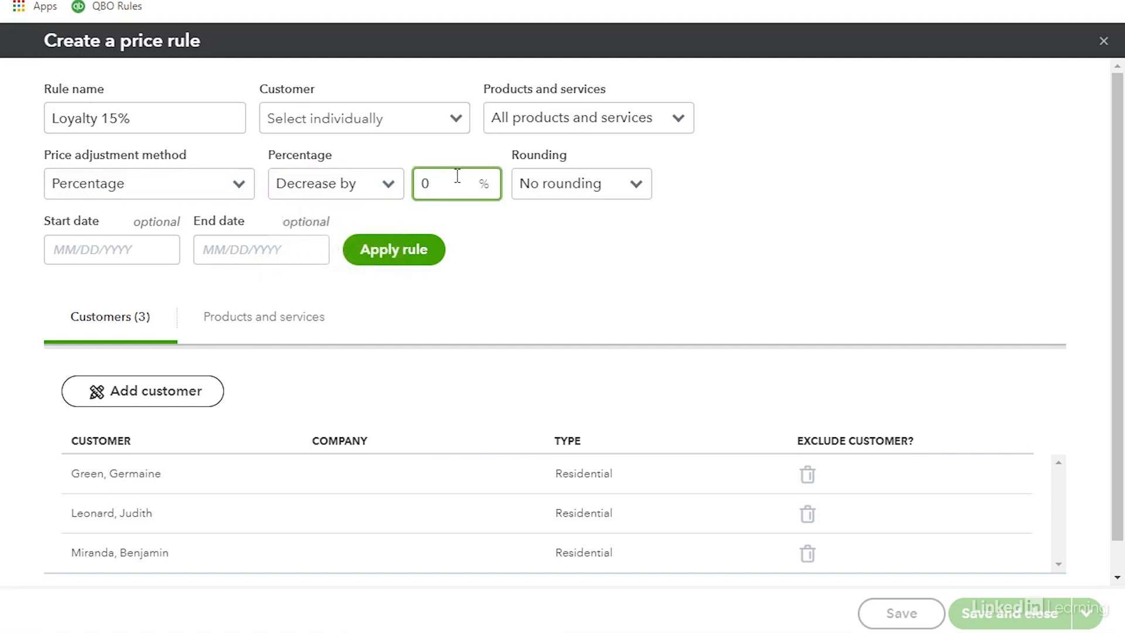
{"action": "double_click", "coordinate": [417, 184]}
{"action": "type", "text": "15"}
{"action": "left_click", "coordinate": [636, 185]}
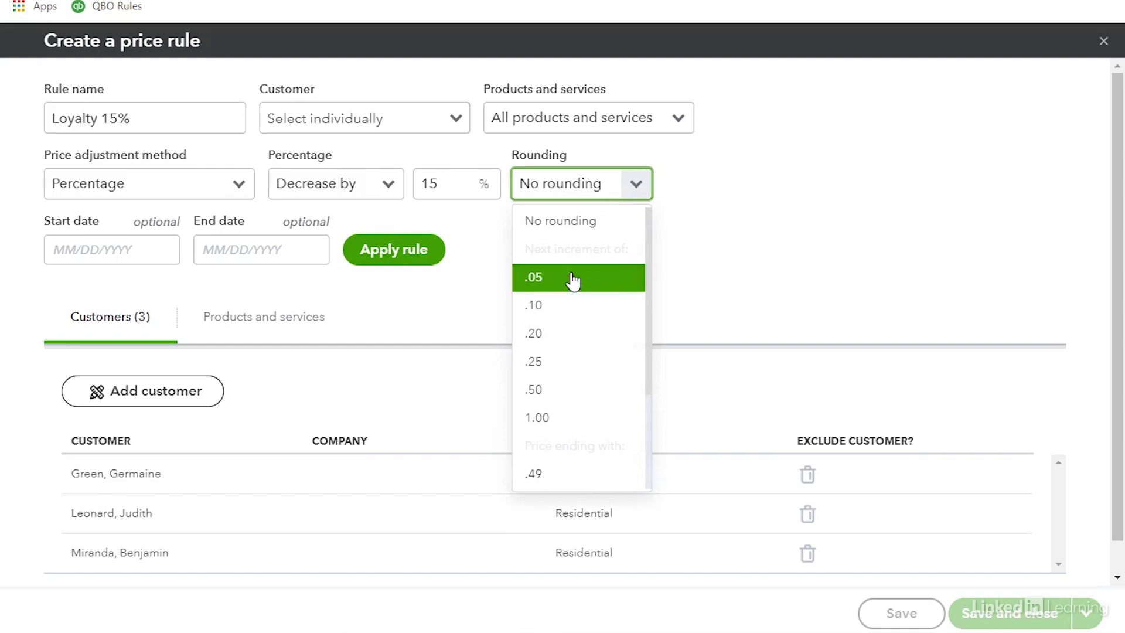
{"action": "left_click_drag", "start_coordinate": [649, 359], "coordinate": [640, 481]}
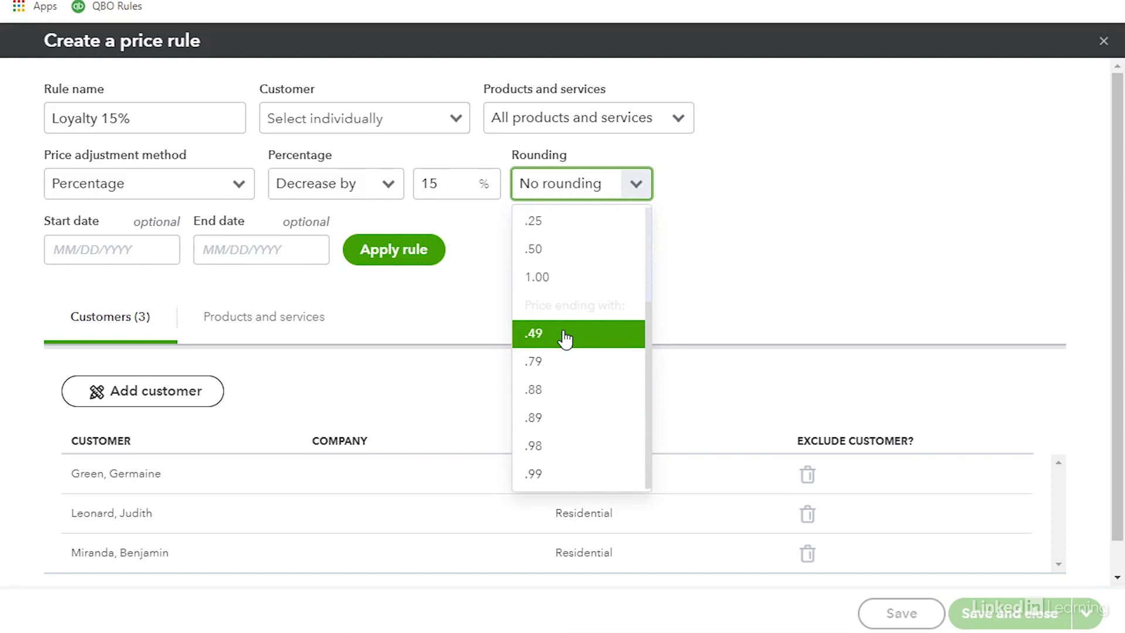
{"action": "left_click", "coordinate": [578, 452]}
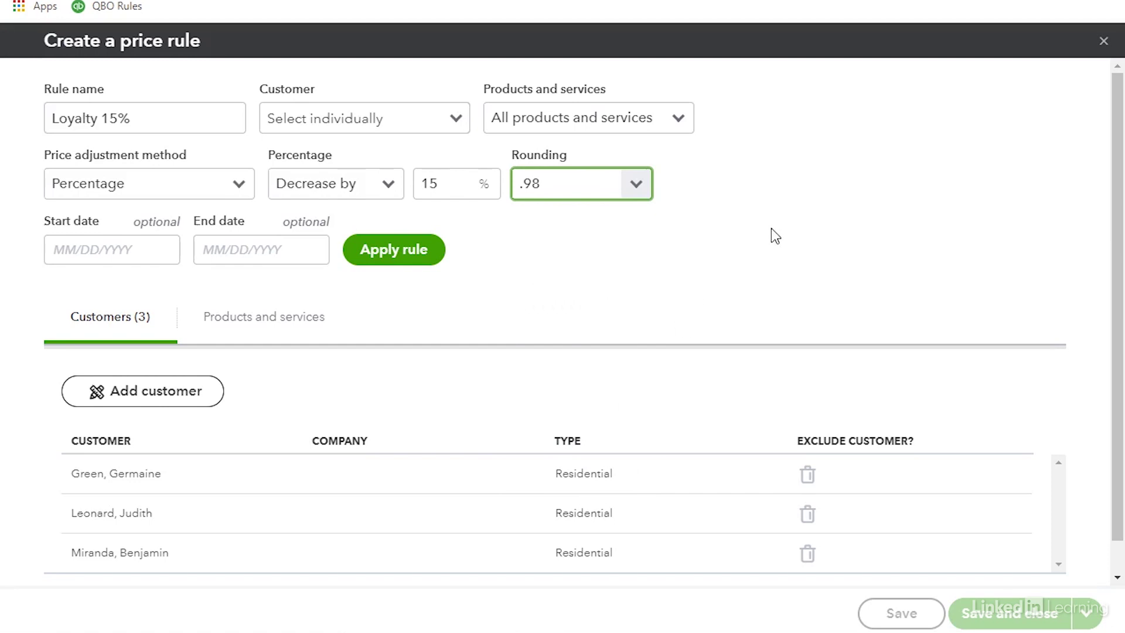
- Apply the rule, check the adjusted prices ending in .98 such as 425.98, then save and close
{"action": "left_click", "coordinate": [394, 250]}
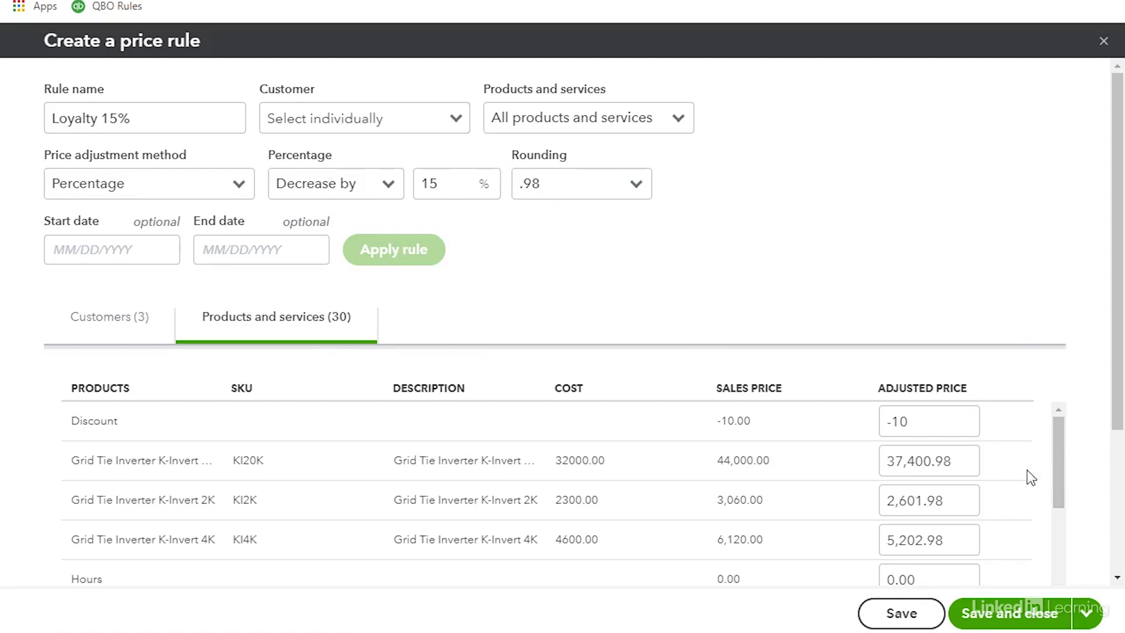
{"action": "scroll", "coordinate": [1022, 478], "scroll_direction": "down", "scroll_amount": 2}
{"action": "scroll", "coordinate": [1006, 488], "scroll_direction": "down", "scroll_amount": 2}
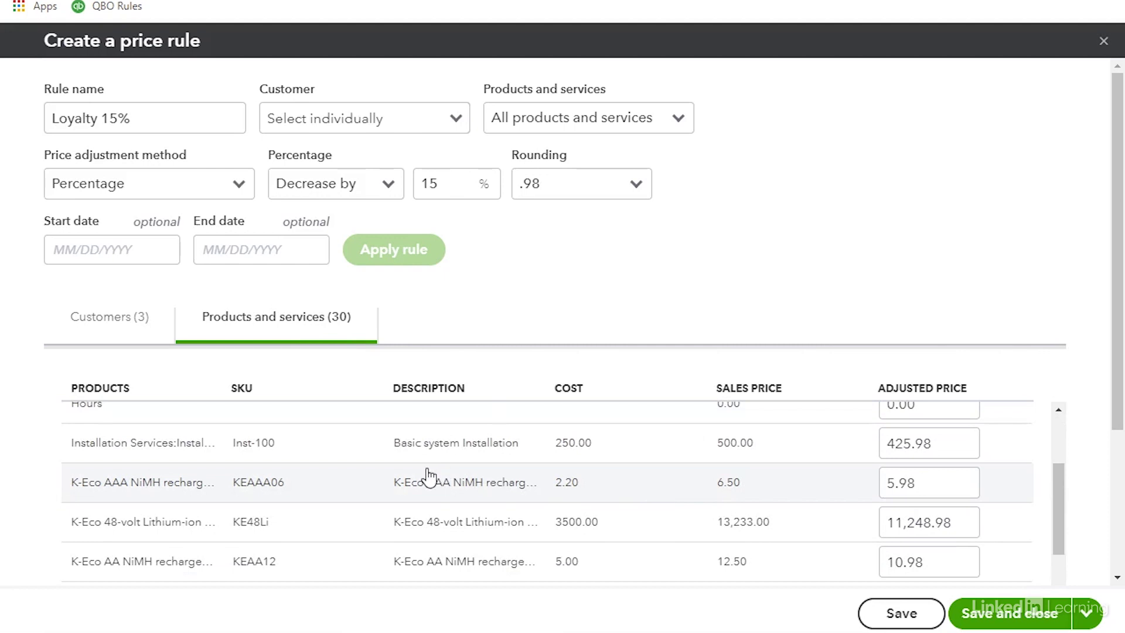
{"action": "left_click", "coordinate": [920, 456]}
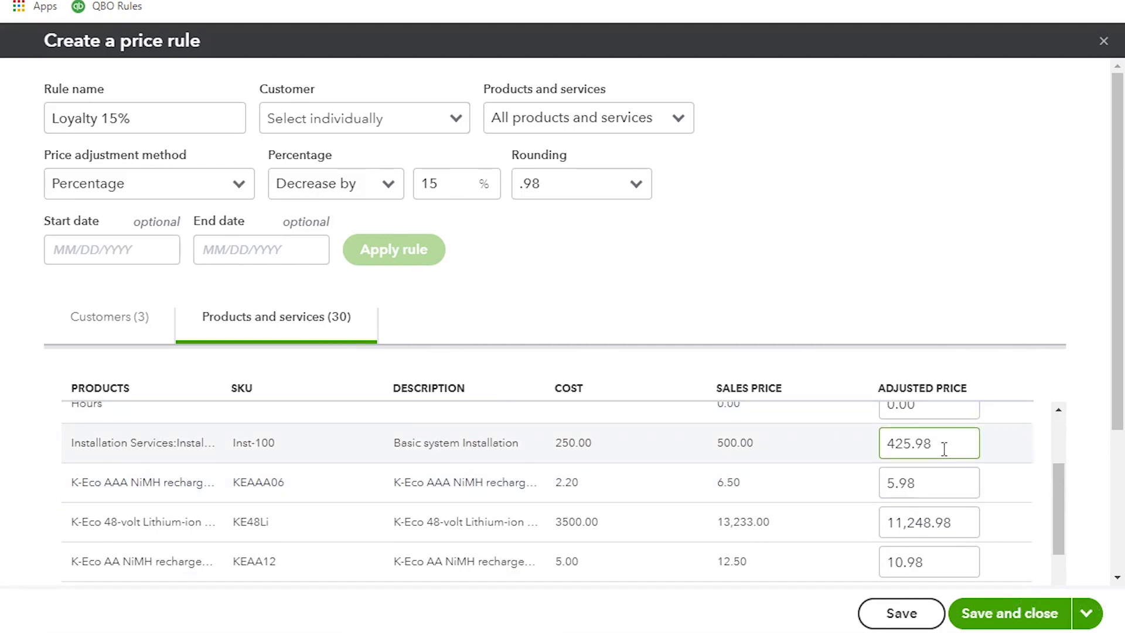
{"action": "left_click", "coordinate": [999, 615]}
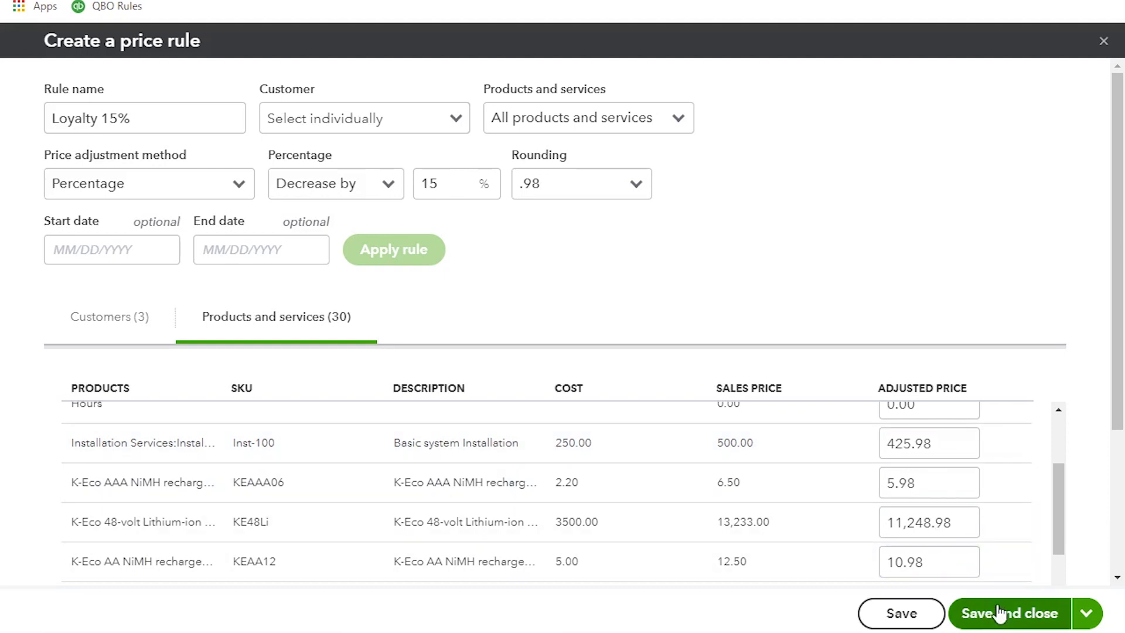